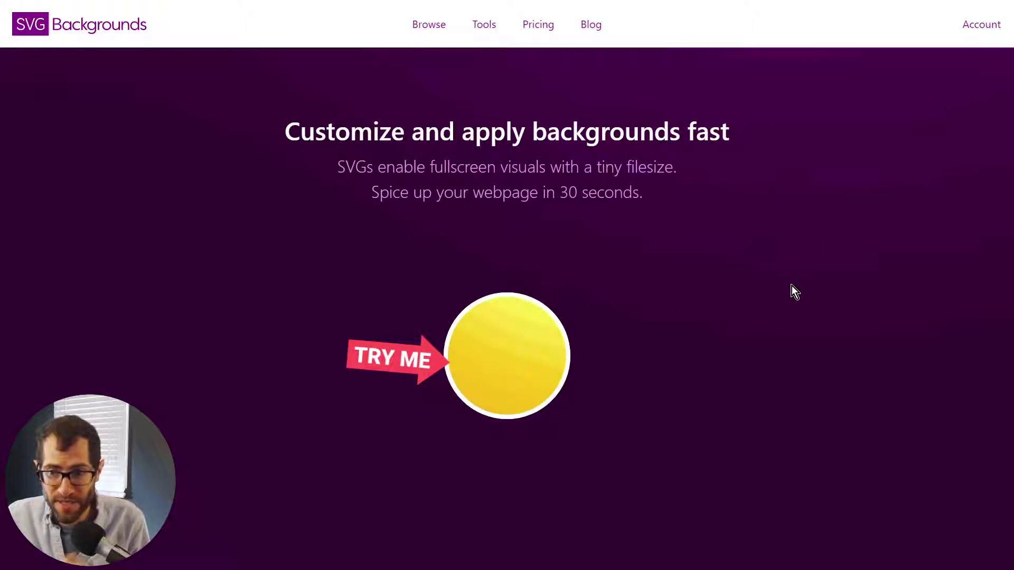
# Scroll the SVG Backgrounds homepage down to the grid of free background pattern circles
pyautogui.scroll(-5, 790, 286)
pyautogui.scroll(-4, 781, 283)
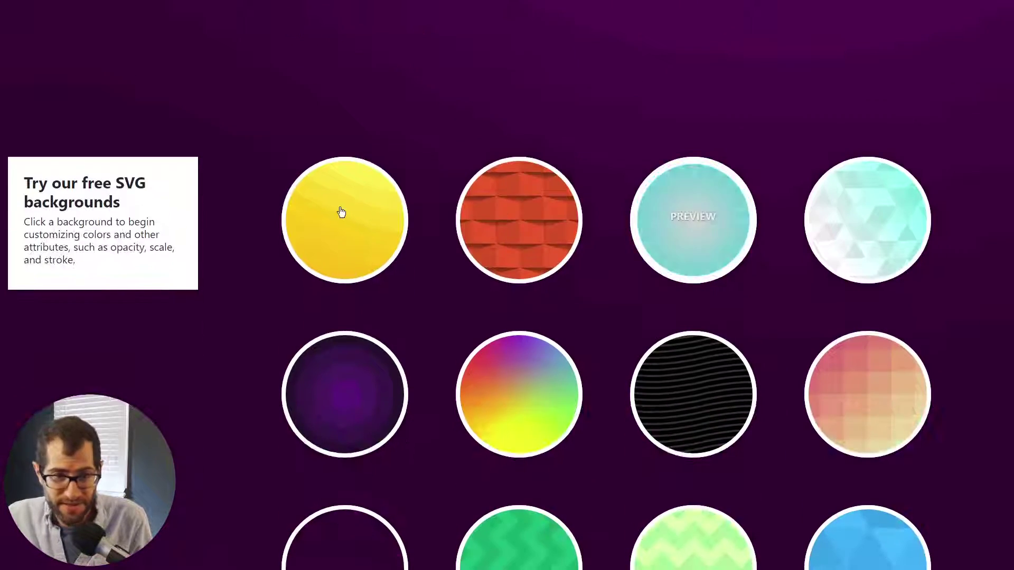
pyautogui.scroll(-2, 313, 235)
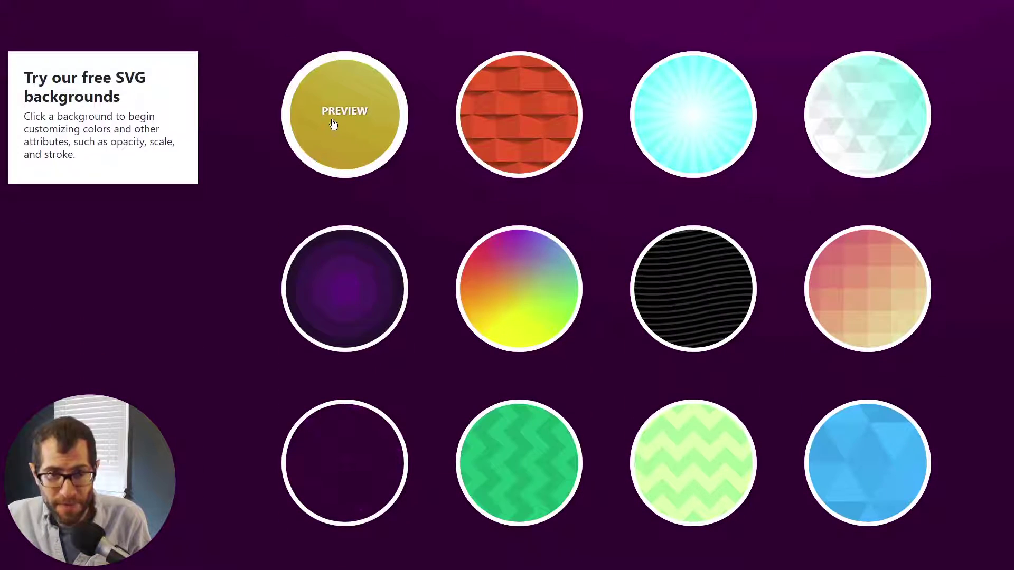
# Apply Liquid Cheese, change its first colour from #FFAA00 to #FF780C, and download it as SVG
pyautogui.click(333, 124)
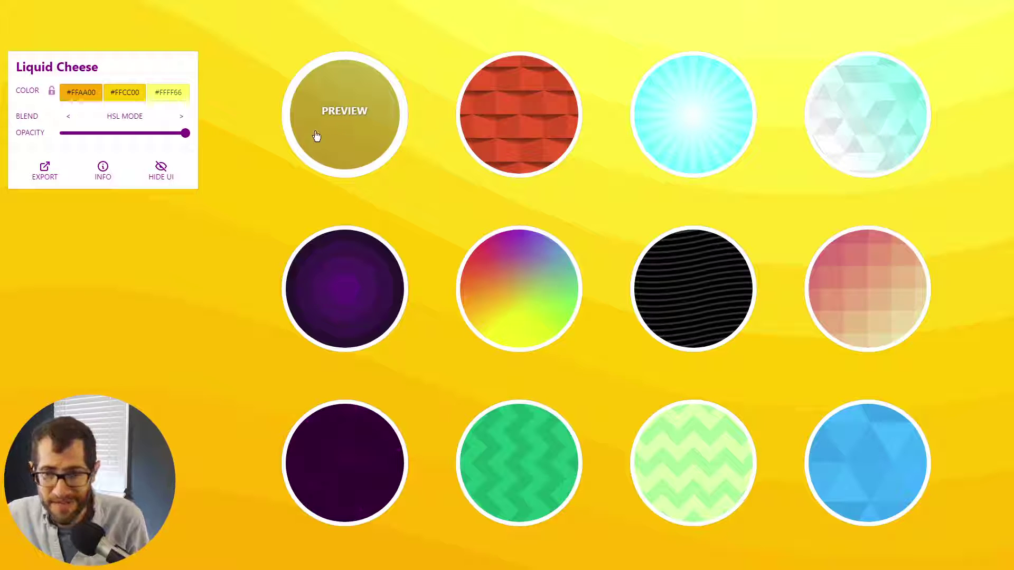
pyautogui.click(82, 95)
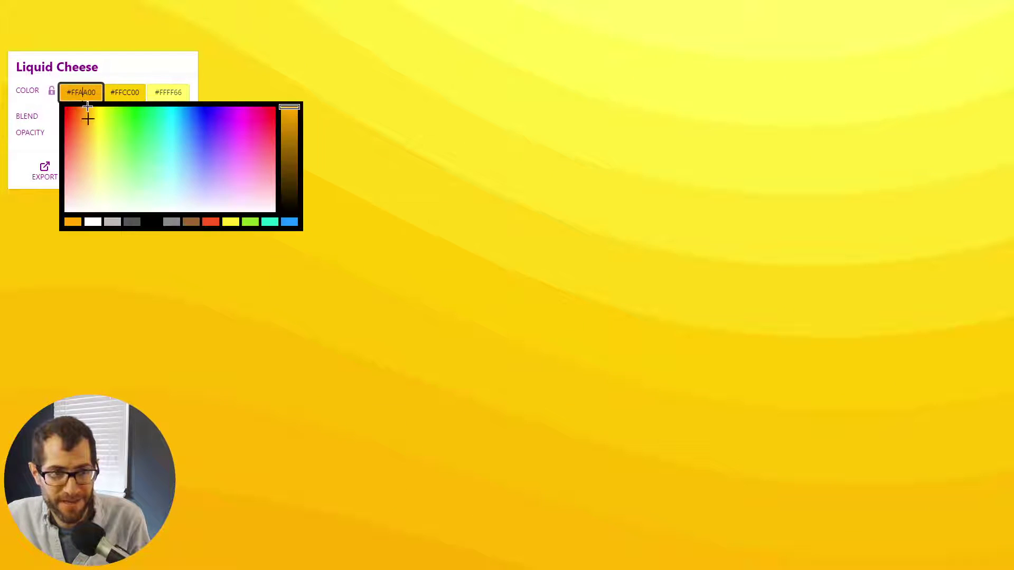
pyautogui.moveTo(91, 106)
pyautogui.mouseDown()
pyautogui.moveTo(63, 116)
pyautogui.moveTo(80, 112)
pyautogui.mouseUp()
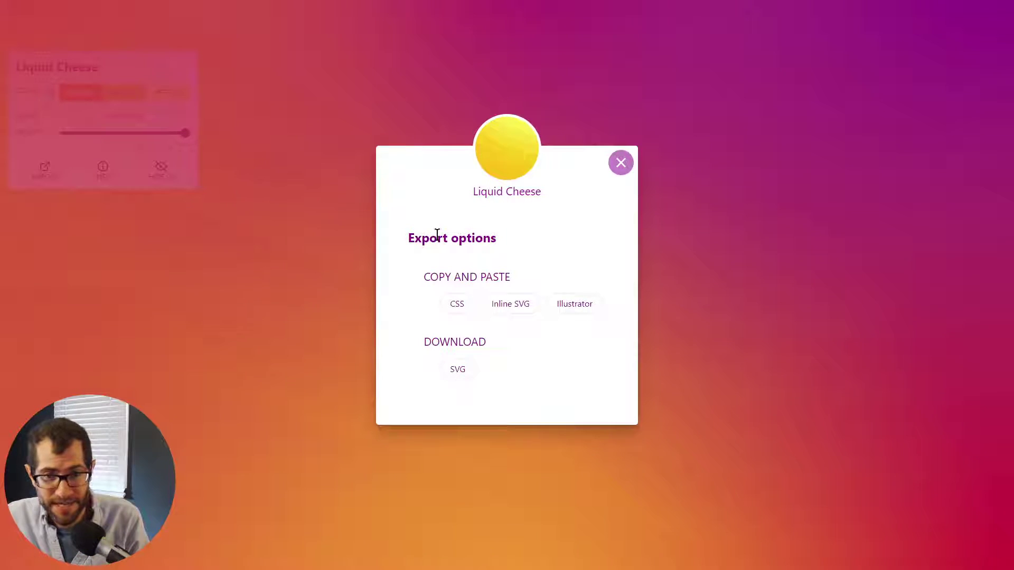
pyautogui.click(457, 369)
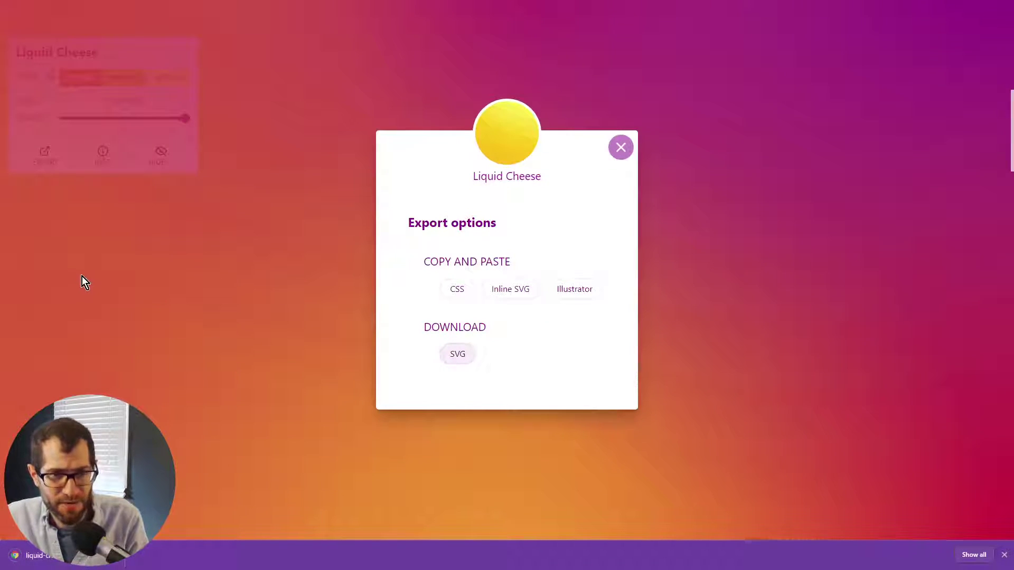
# Apply the Protruding Squares background and download it as an SVG file
pyautogui.click(134, 261)
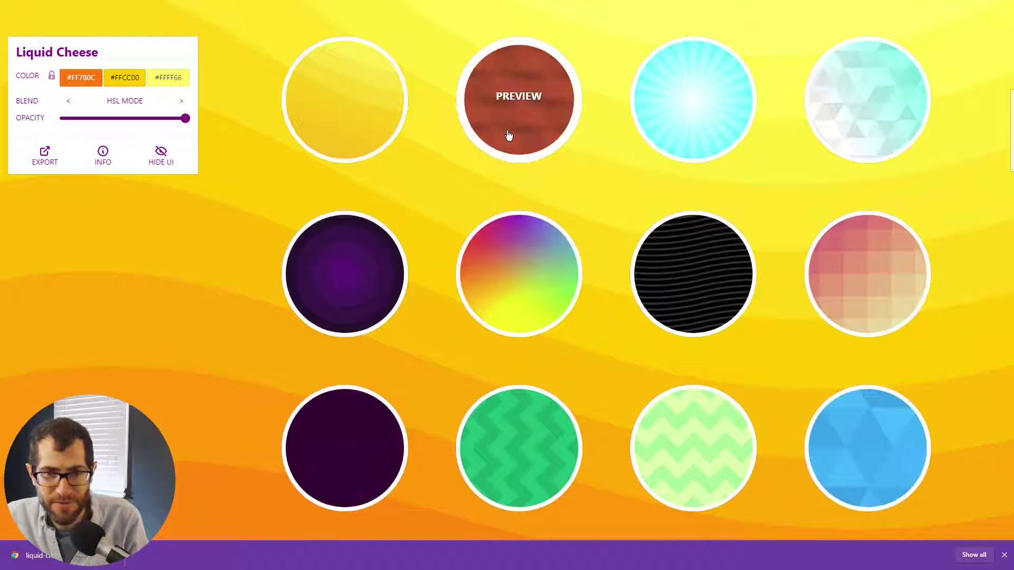
pyautogui.click(502, 139)
pyautogui.click(44, 158)
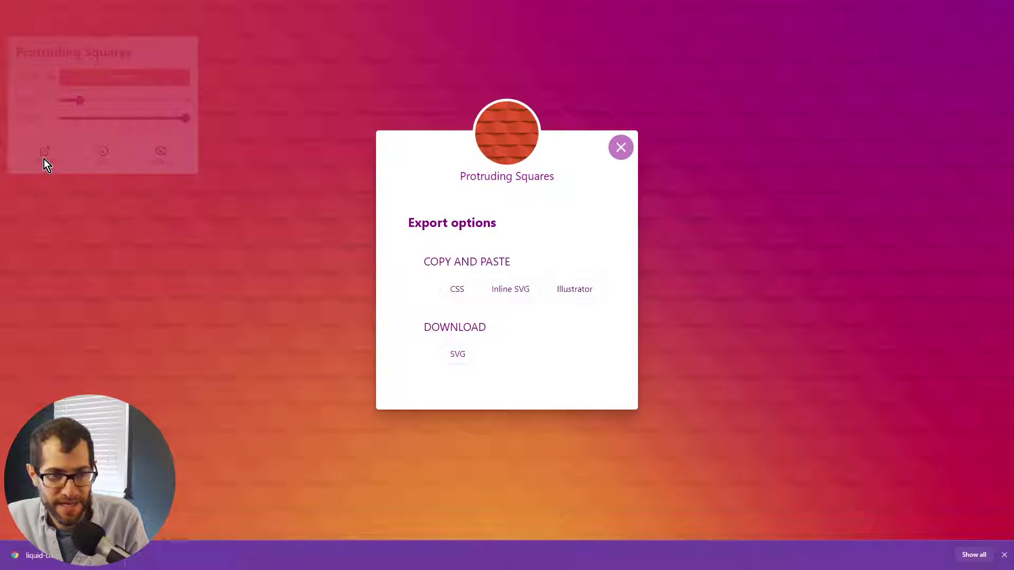
pyautogui.click(457, 356)
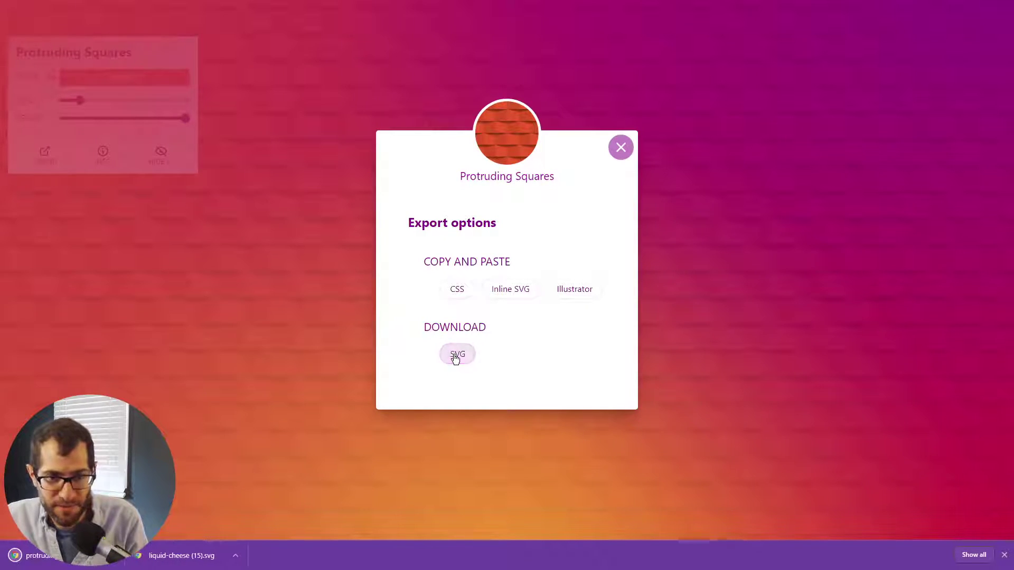
pyautogui.click(192, 251)
# Apply the Wintery Sunburst background and download it as an SVG file
pyautogui.click(693, 108)
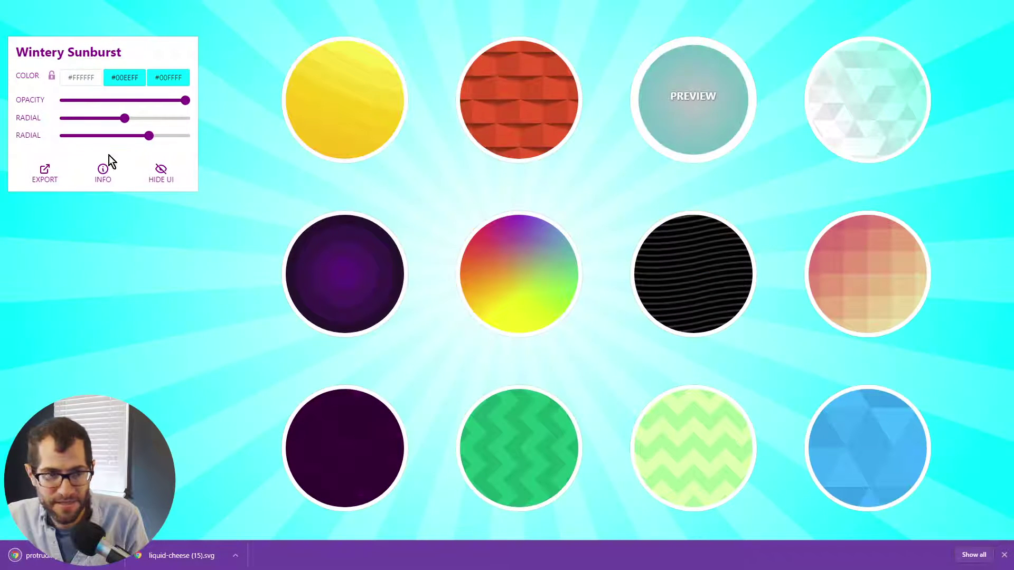
pyautogui.click(45, 172)
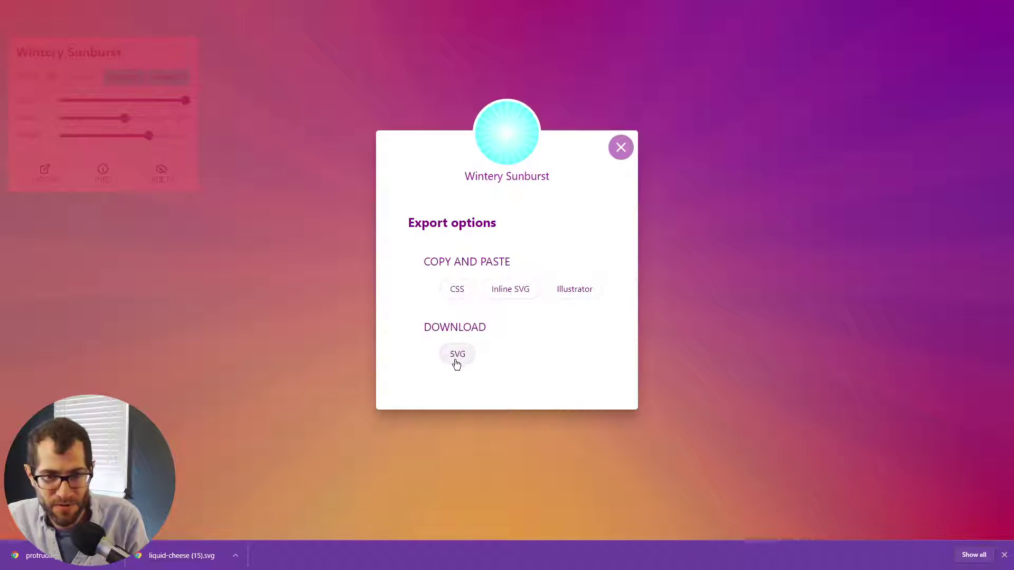
pyautogui.click(456, 363)
pyautogui.click(134, 310)
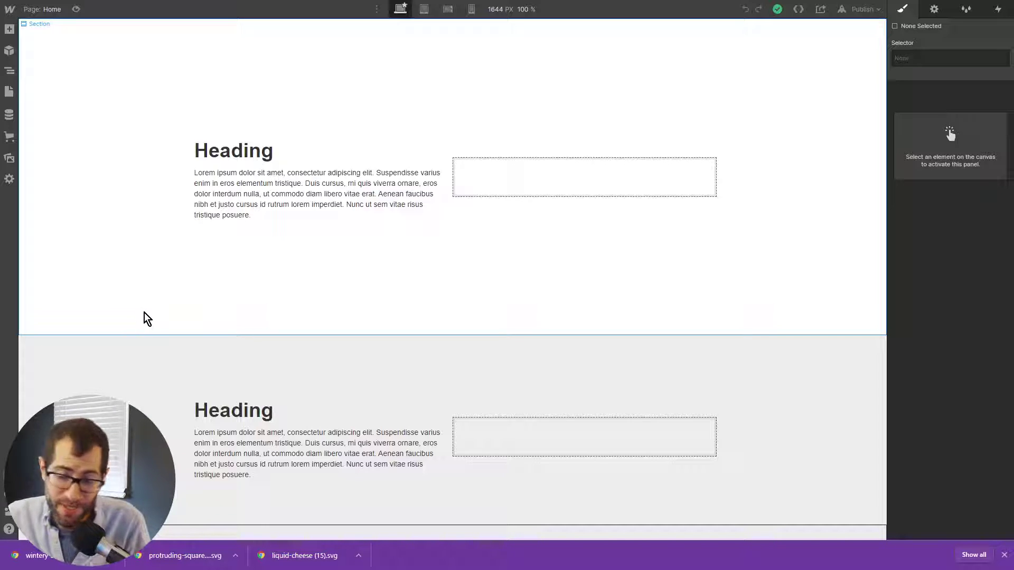
# Look over the Home page sections on the Designer canvas, then bring up the Assets panel
pyautogui.scroll(-5, 146, 317)
pyautogui.scroll(5, 153, 328)
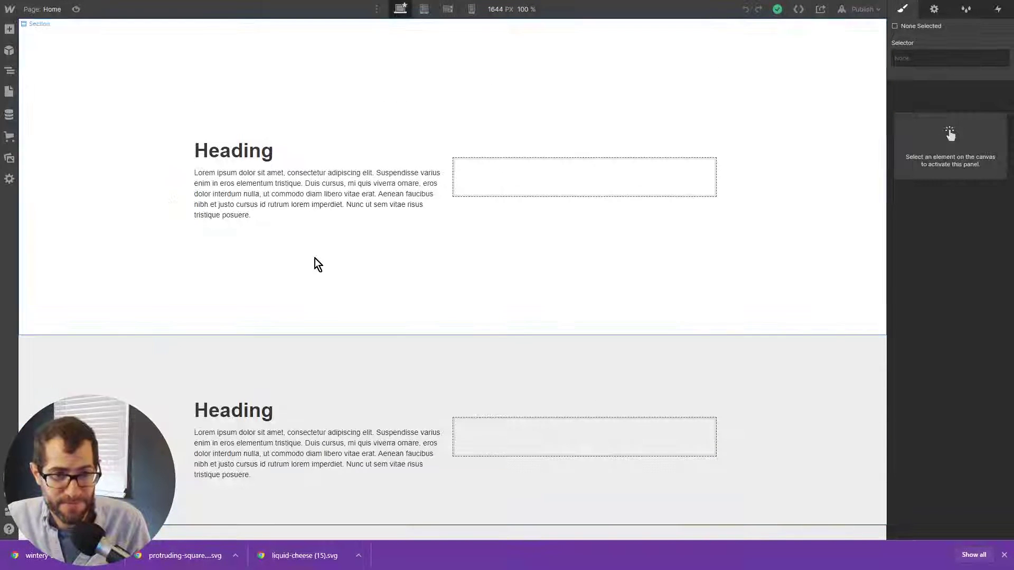
pyautogui.scroll(-4, 306, 365)
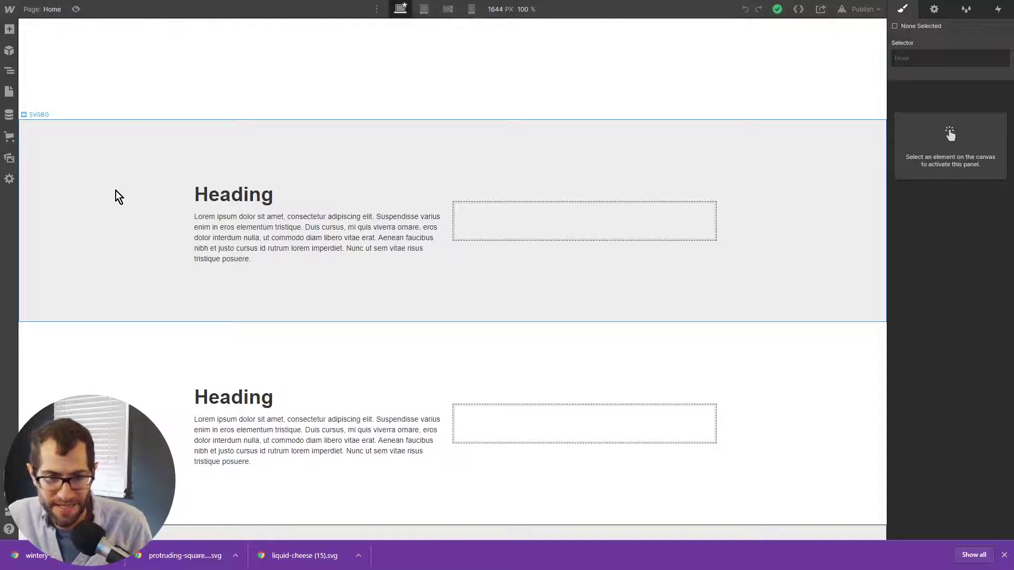
pyautogui.scroll(4, 117, 195)
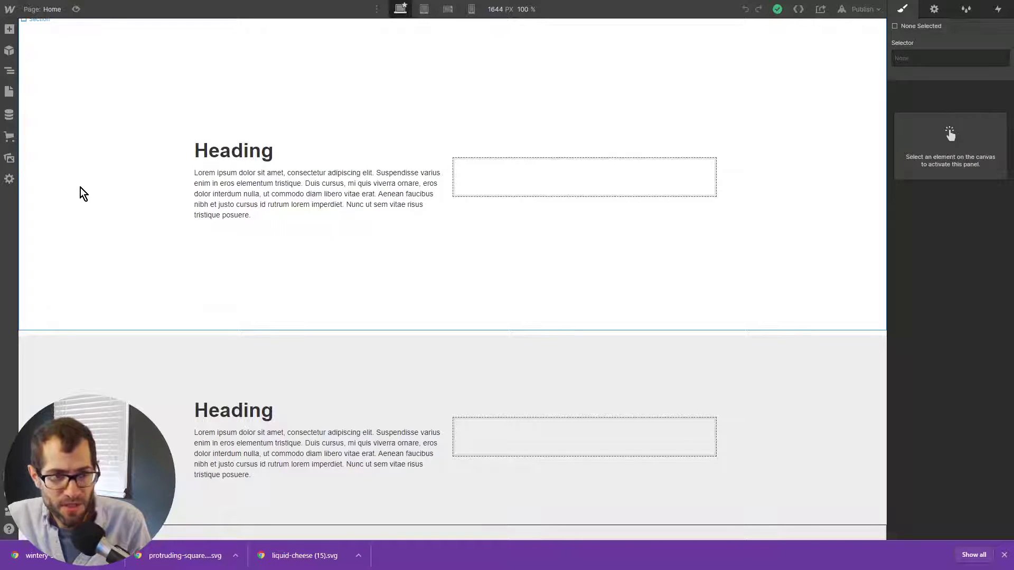
pyautogui.click(8, 161)
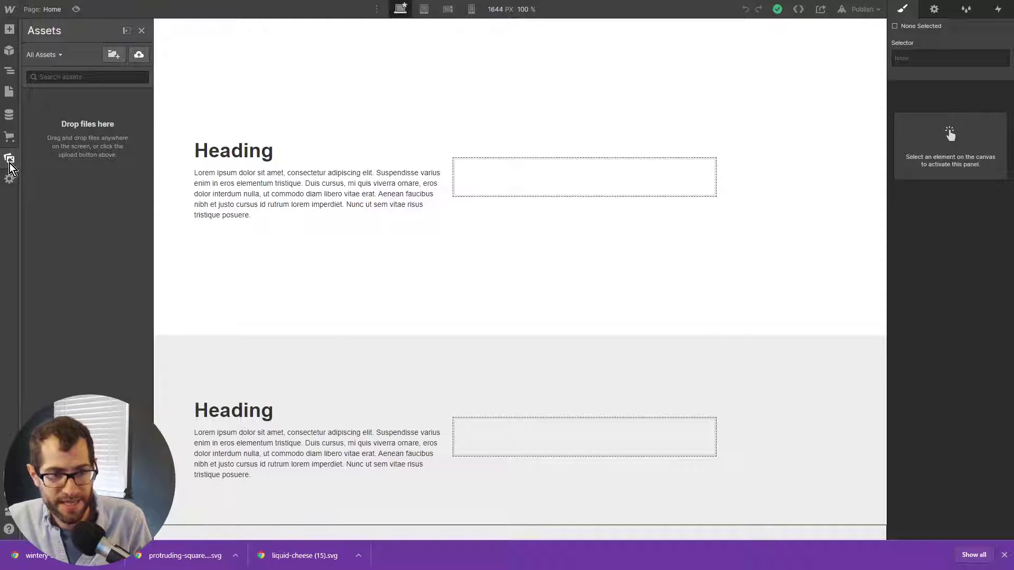
# Drag the Wintery Sunburst, Protruding Squares and Liquid Cheese SVGs from the download bar into Assets
pyautogui.moveTo(74, 564); pyautogui.dragTo(81, 340)
pyautogui.moveTo(182, 560); pyautogui.dragTo(103, 368)
pyautogui.moveTo(290, 559); pyautogui.dragTo(68, 340)
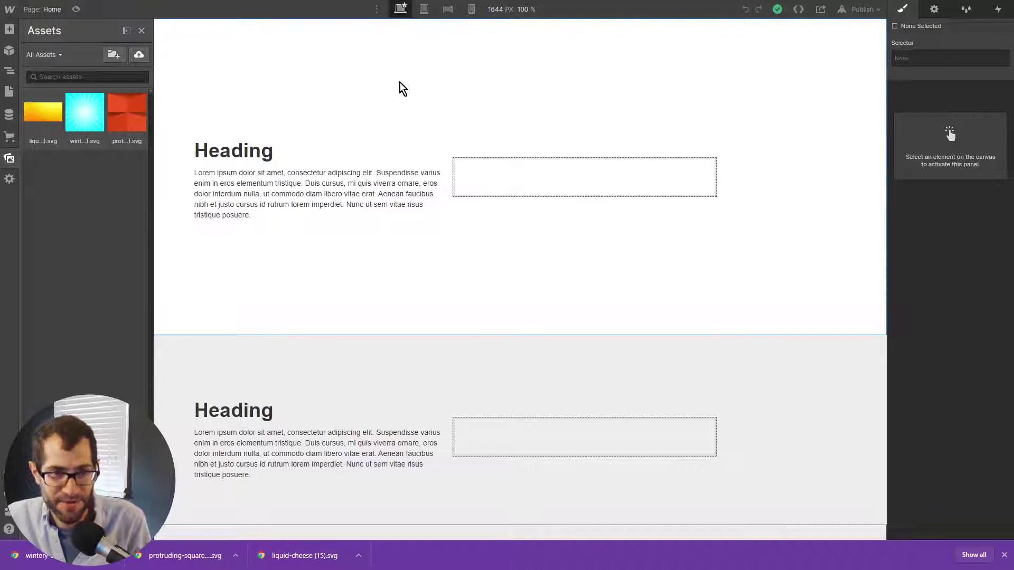
# Close the asset library, select the top SVGBG Section, and scroll the Style panel to Backgrounds
pyautogui.press('j')
pyautogui.click(197, 74)
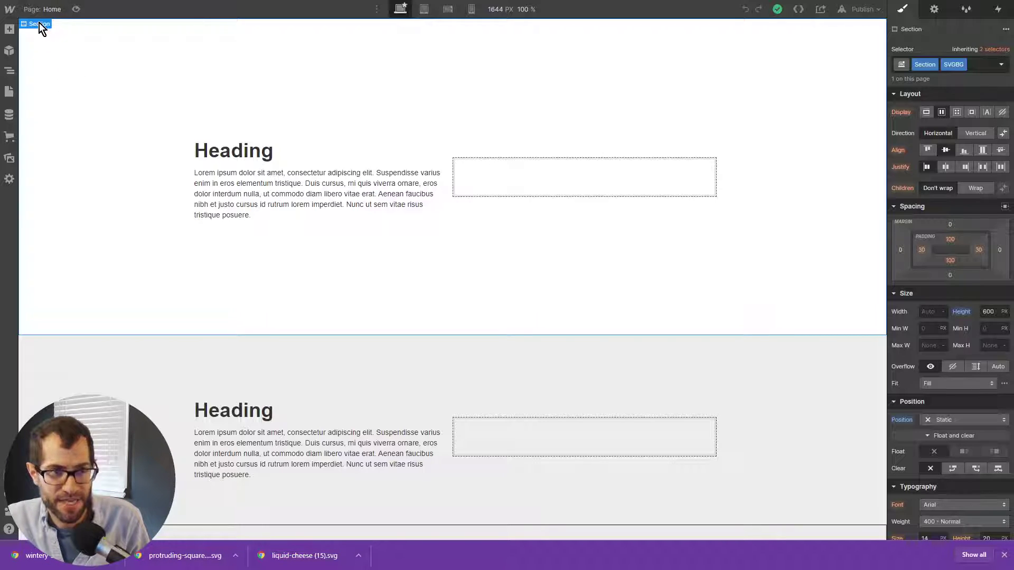
pyautogui.click(537, 169)
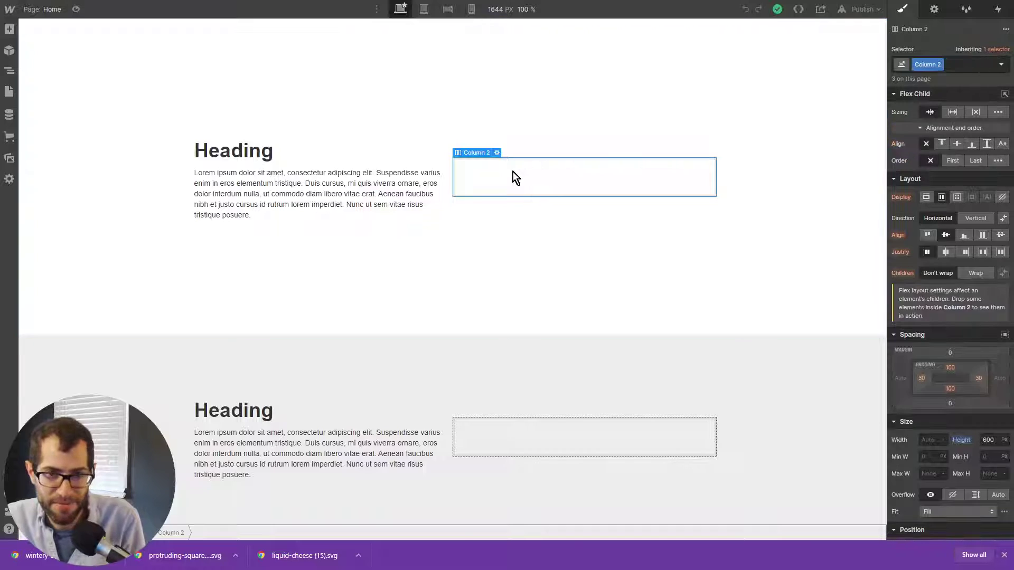
pyautogui.click(46, 53)
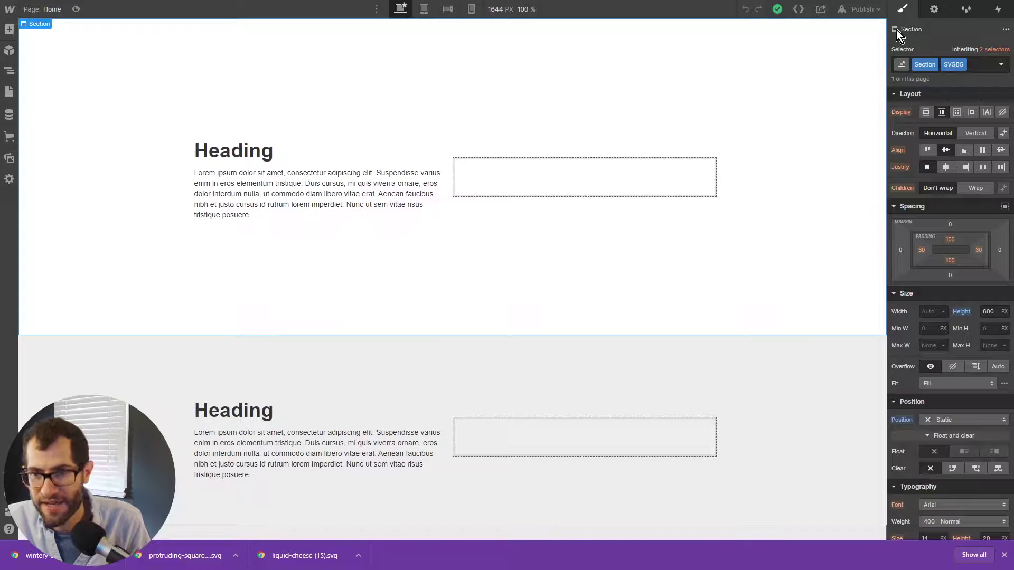
pyautogui.scroll(-4, 930, 285)
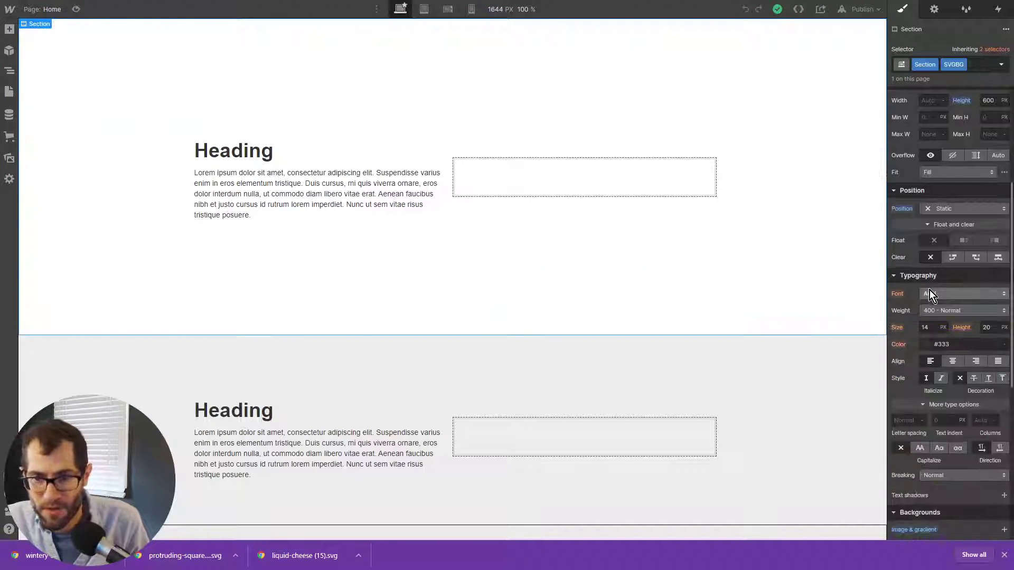
pyautogui.scroll(-4, 930, 295)
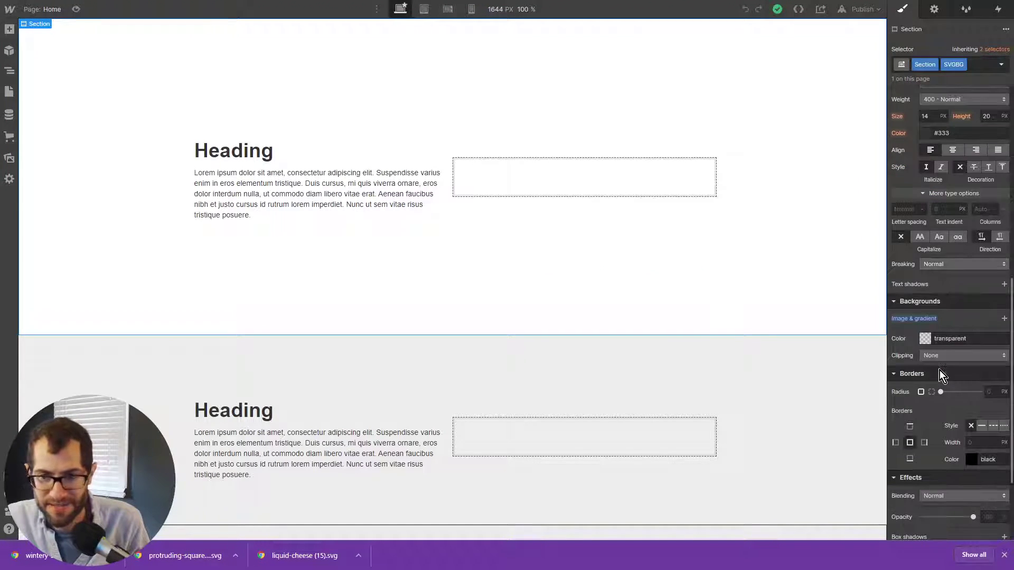
# Add an Image & gradient layer to the SVGBG section using the liquid-cheese SVG
pyautogui.click(1004, 319)
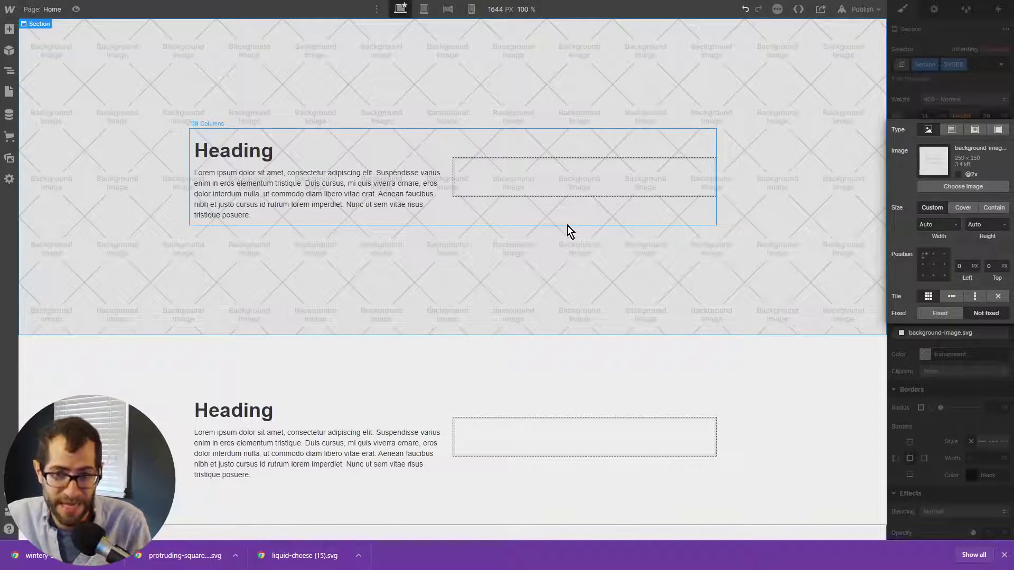
pyautogui.click(951, 190)
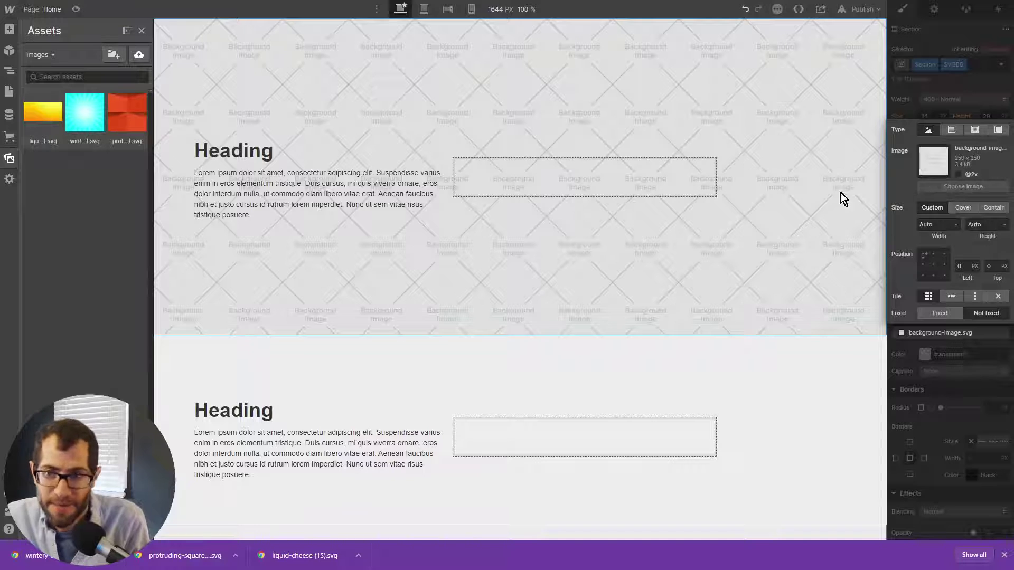
pyautogui.click(40, 130)
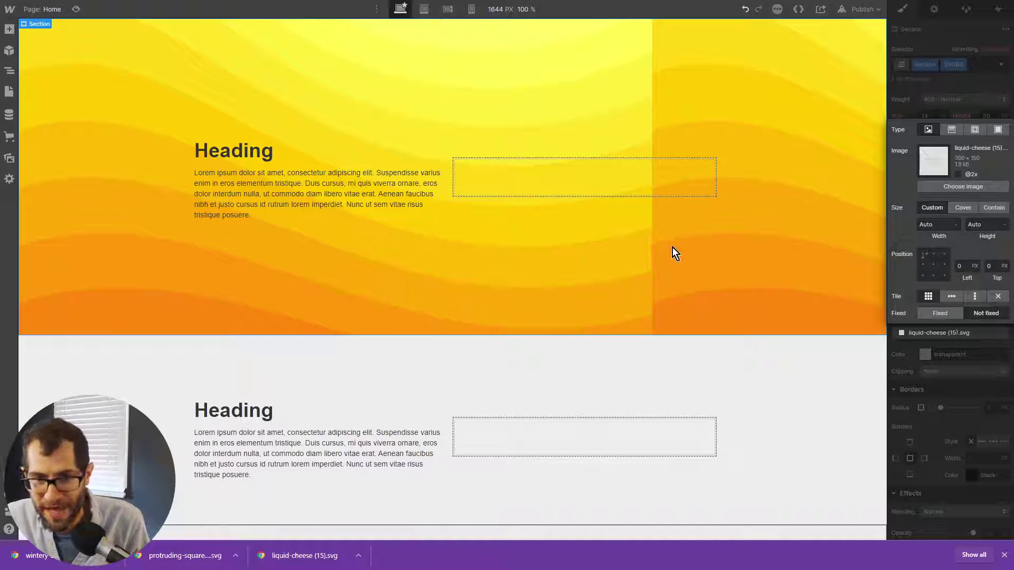
# Set the Liquid Cheese background's tiling back to repeat and its size to Cover
pyautogui.click(998, 297)
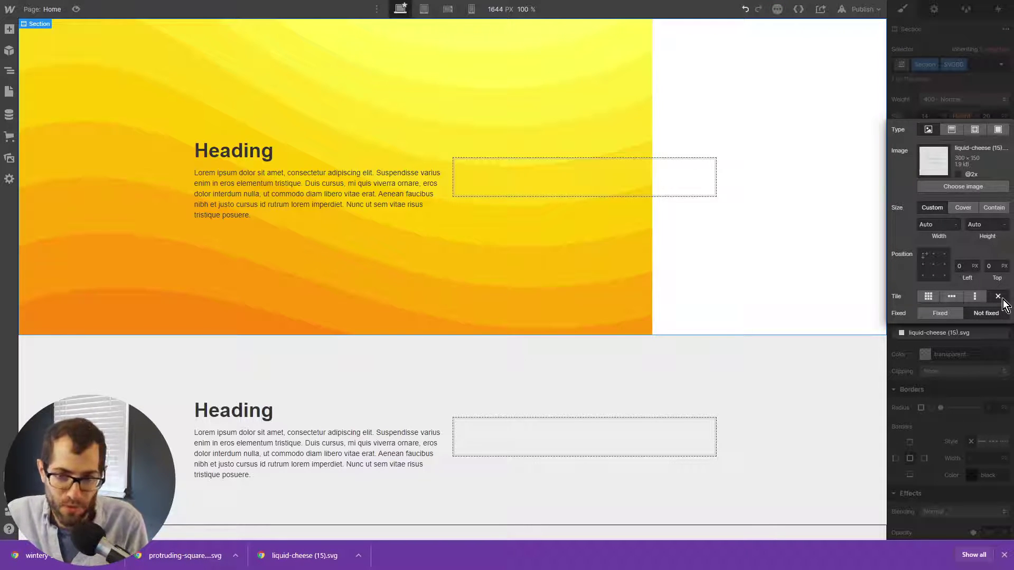
pyautogui.click(928, 296)
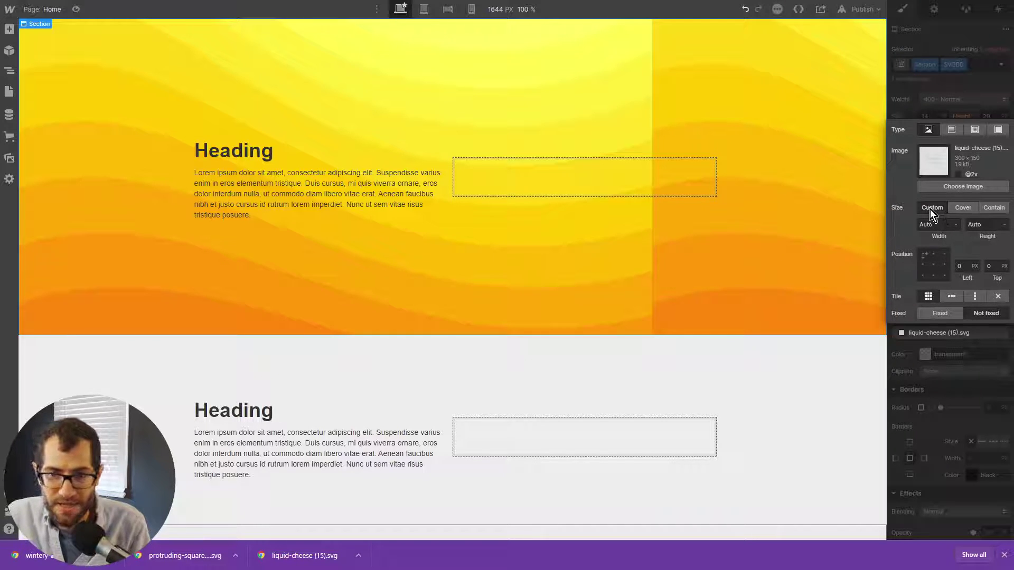
pyautogui.click(964, 210)
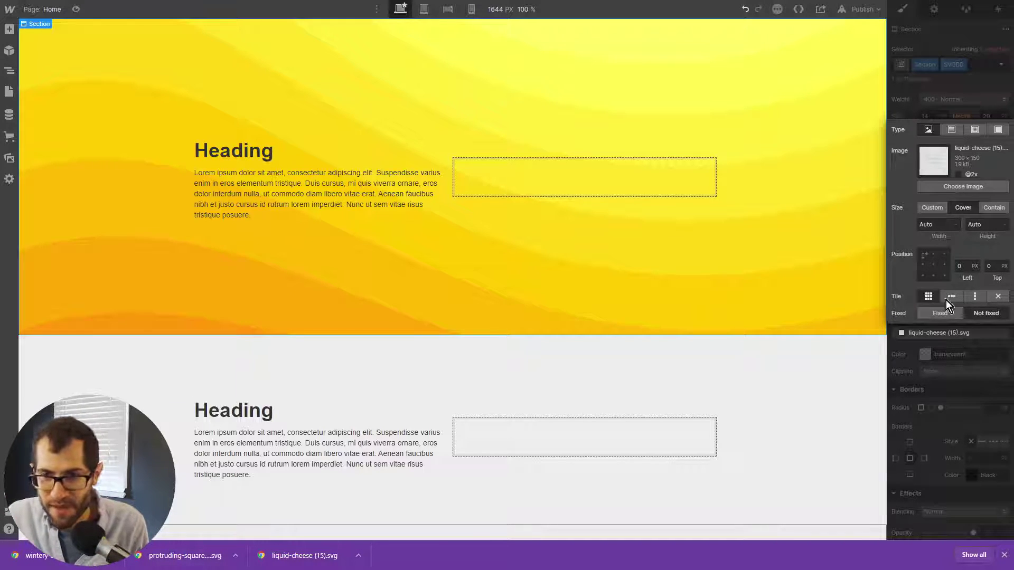
pyautogui.scroll(-2, 746, 308)
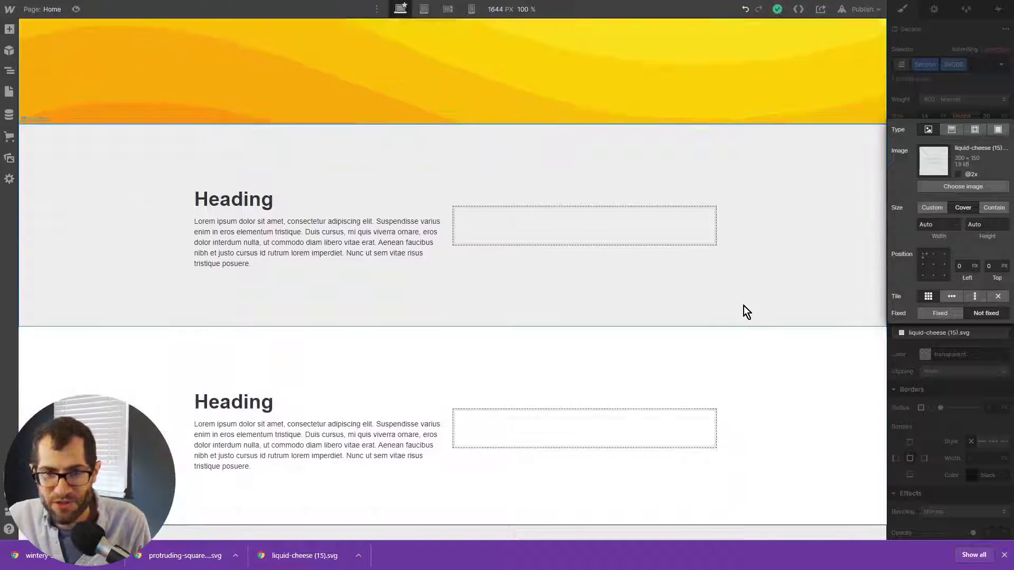
pyautogui.scroll(2, 743, 306)
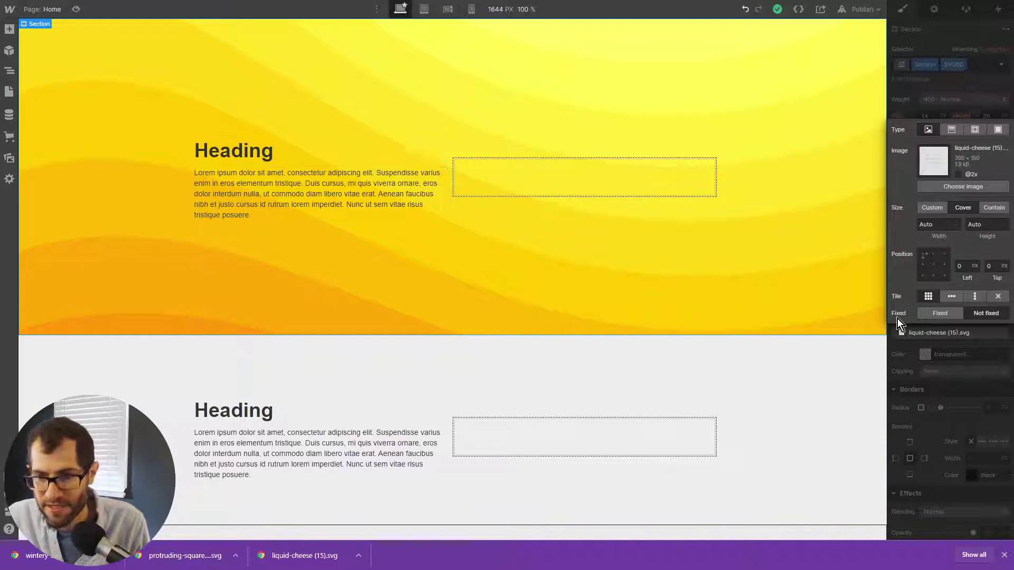
# Set the SVGBG background to Fixed and scroll the canvas to confirm the waves stay put
pyautogui.click(937, 315)
pyautogui.scroll(-1, 689, 394)
pyautogui.scroll(1, 689, 394)
pyautogui.scroll(-2, 685, 397)
pyautogui.scroll(2, 684, 402)
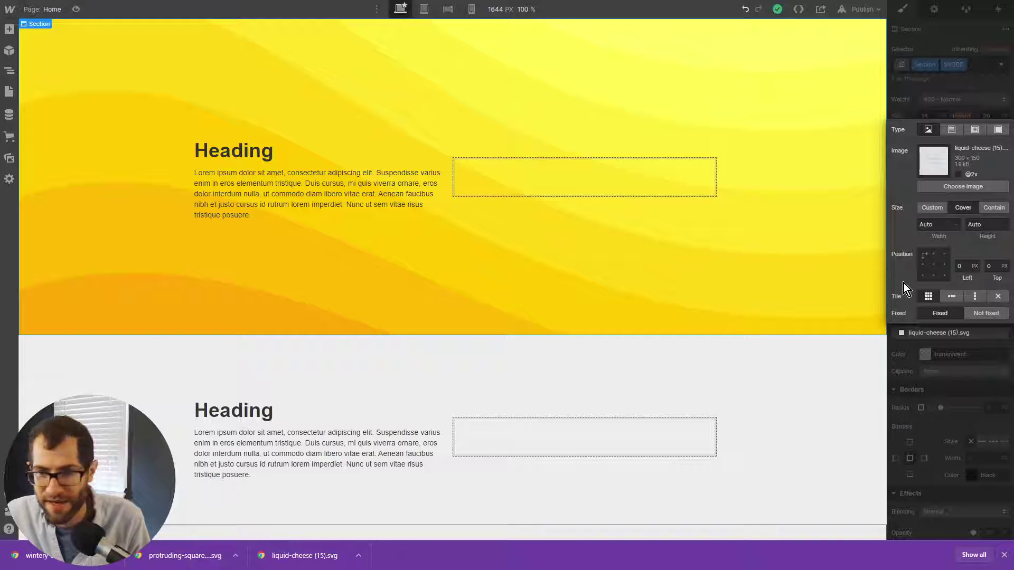
# Swap the section's background image to protruding-squares, after briefly trying the wintery sunburst
pyautogui.click(937, 191)
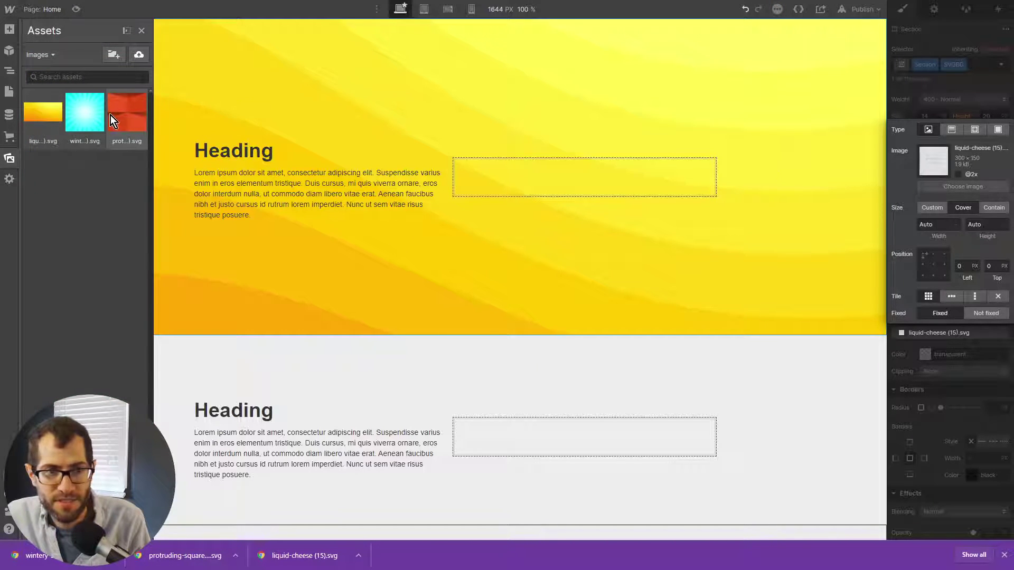
pyautogui.click(77, 118)
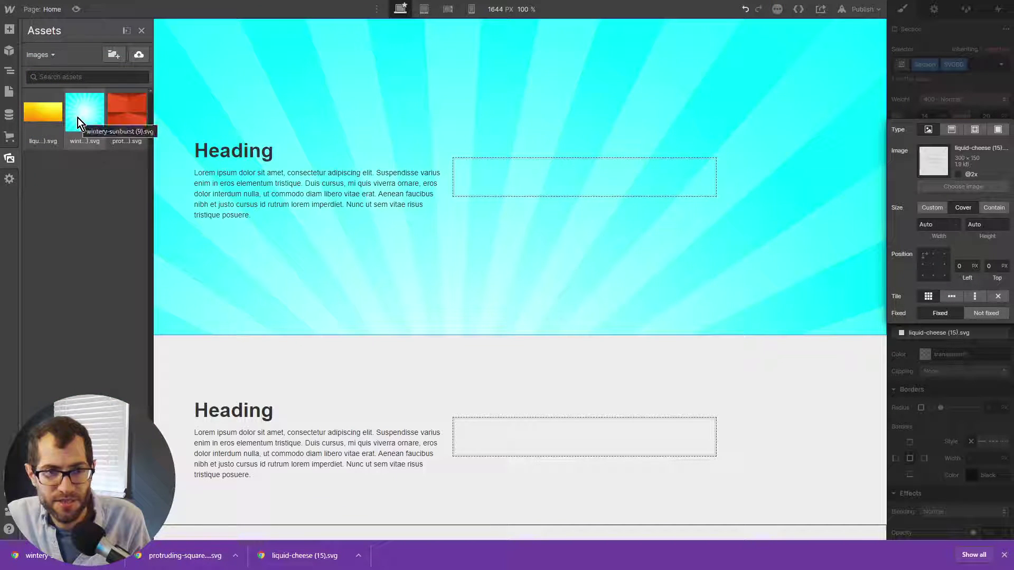
pyautogui.click(127, 117)
pyautogui.click(217, 122)
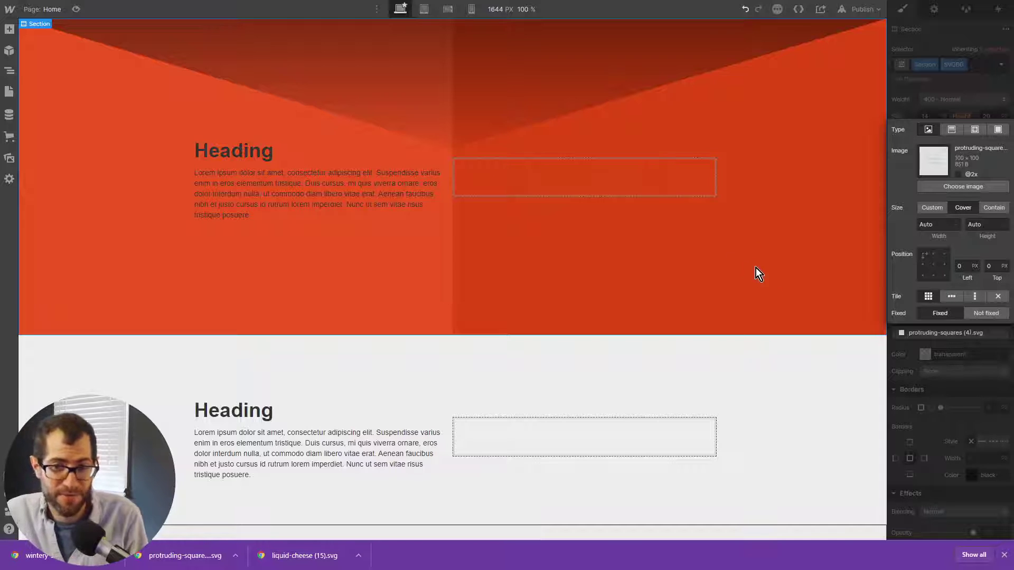
# Set the Protruding Squares background to custom auto size, repeat in both directions, and centre at 50%/50%
pyautogui.click(937, 209)
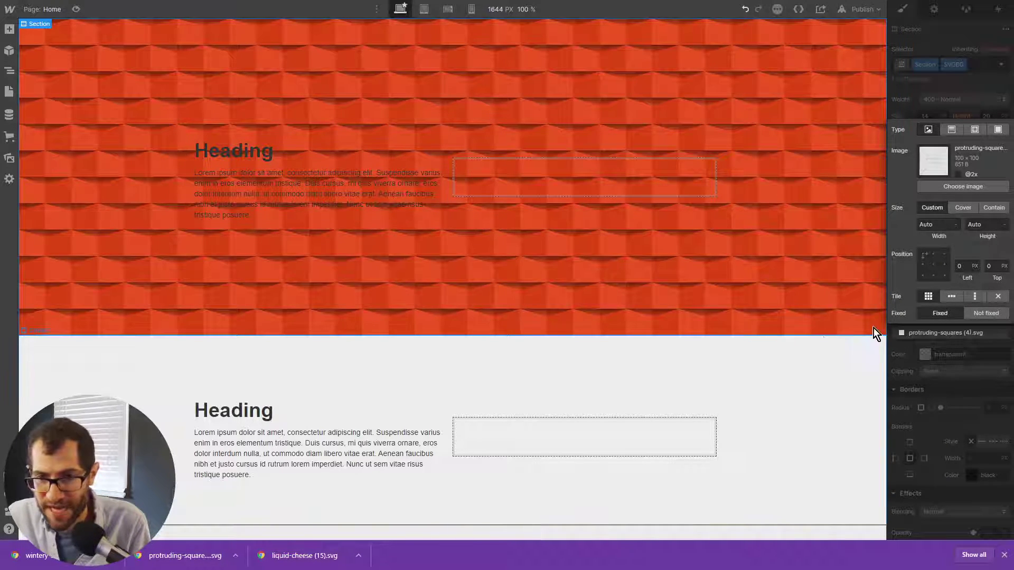
pyautogui.click(997, 297)
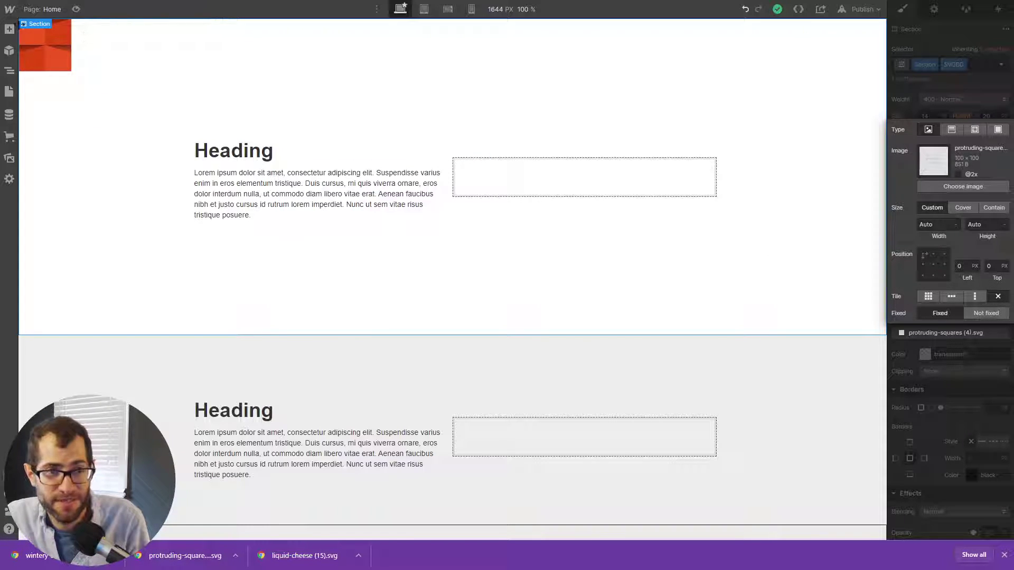
pyautogui.click(976, 296)
pyautogui.click(953, 296)
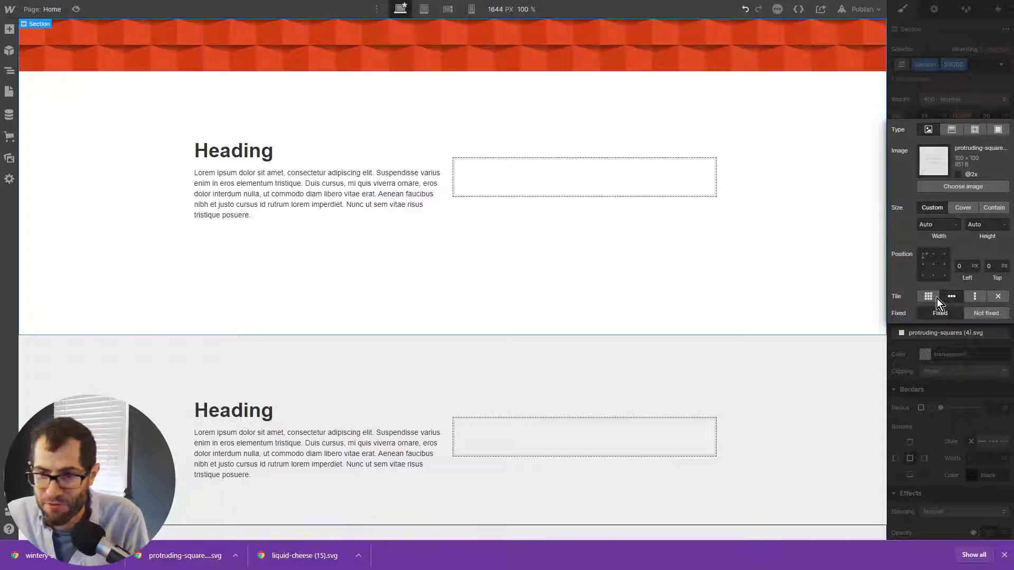
pyautogui.click(927, 297)
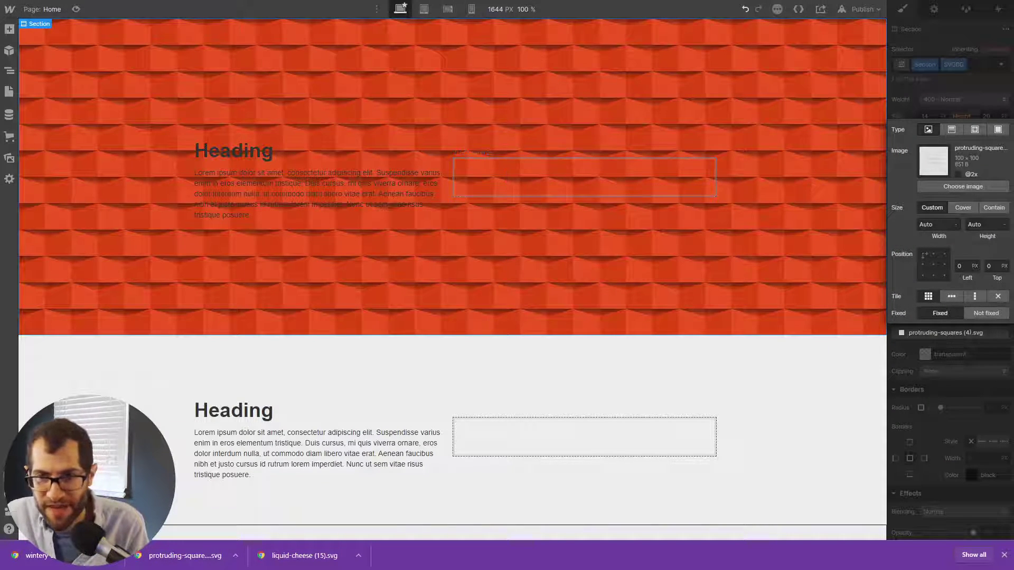
pyautogui.click(933, 267)
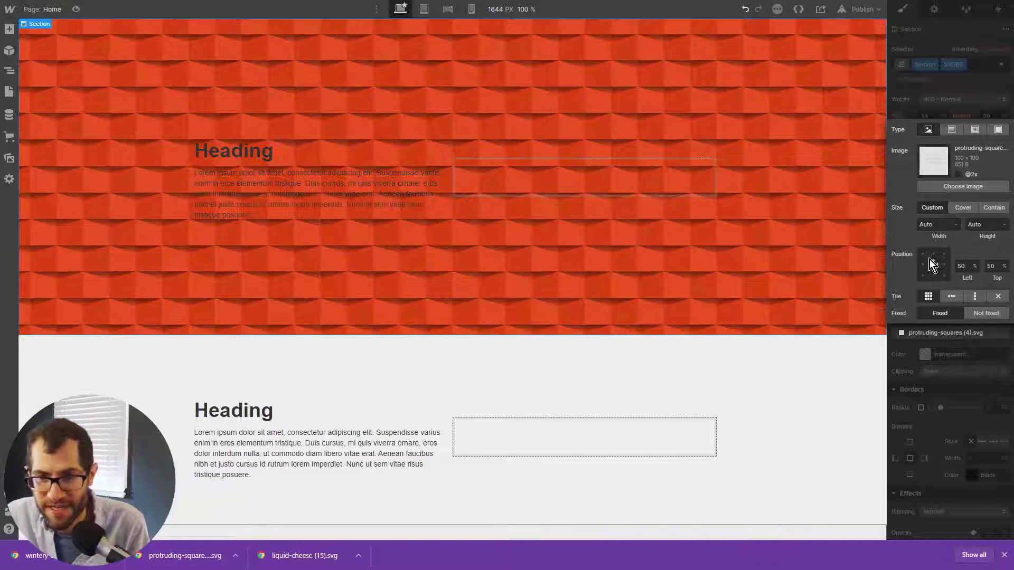